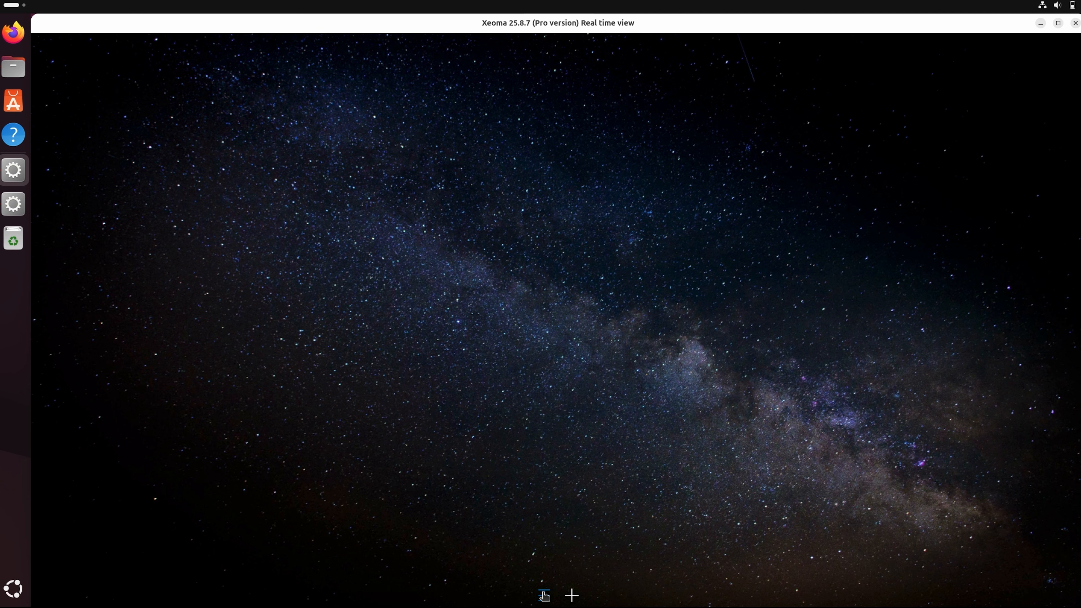
{"action": "left_click", "coordinate": [544, 596]}
{"action": "left_click", "coordinate": [600, 468]}
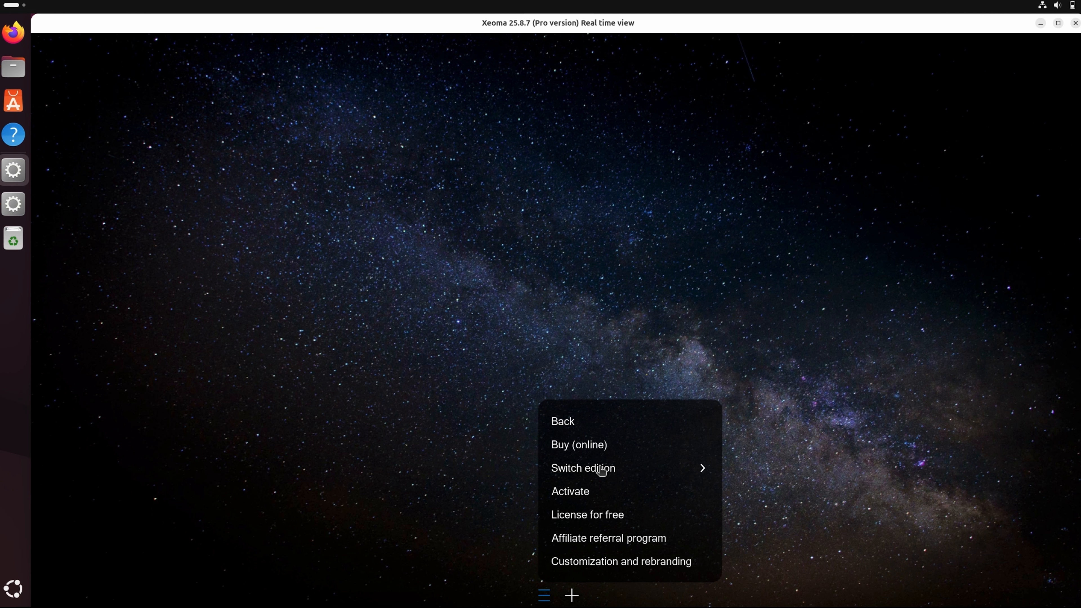
{"action": "left_click", "coordinate": [603, 470]}
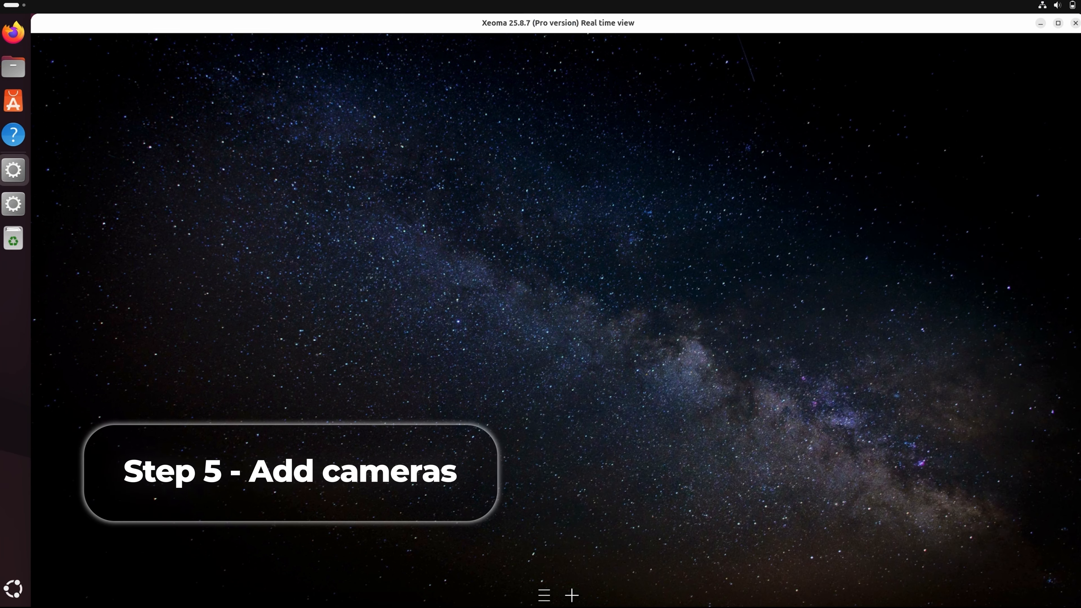
{"action": "left_click", "coordinate": [571, 597]}
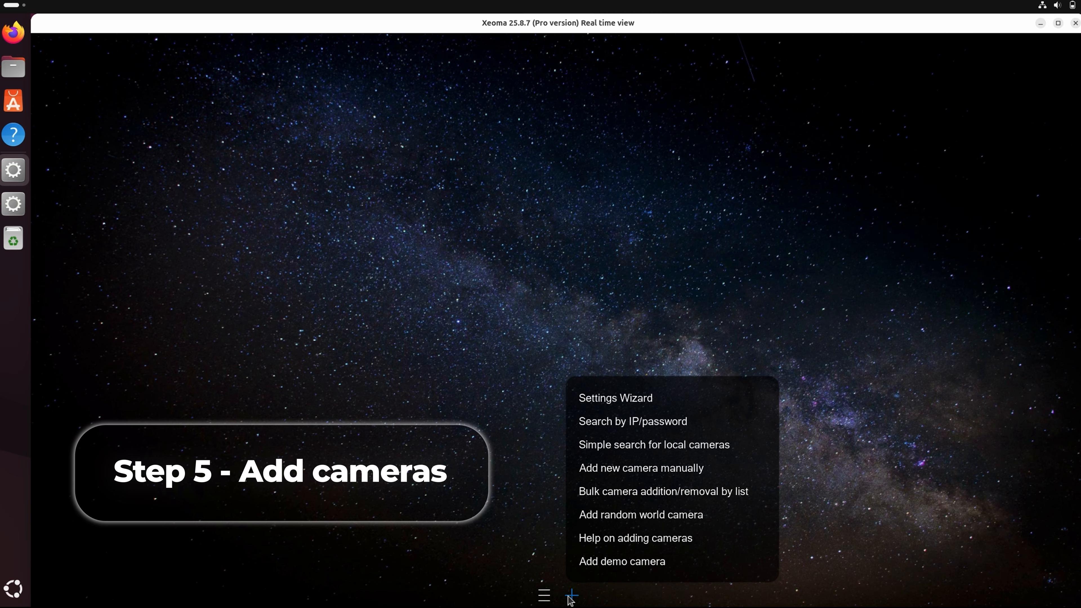
- Search the network for cameras by IP, entering the camera's login user name and password
{"action": "left_click", "coordinate": [628, 433]}
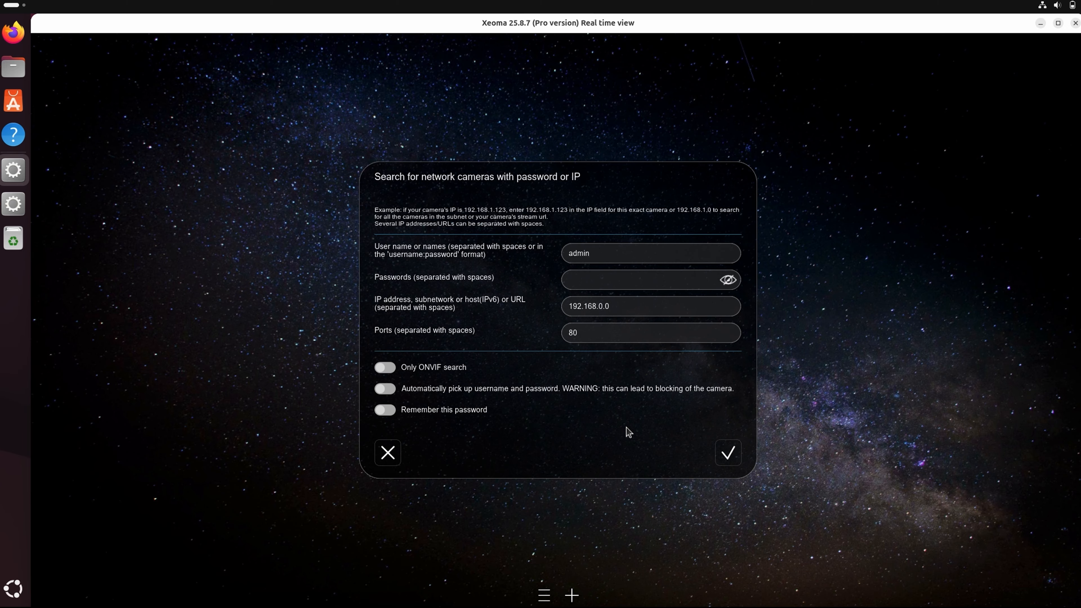
{"action": "left_click", "coordinate": [618, 257]}
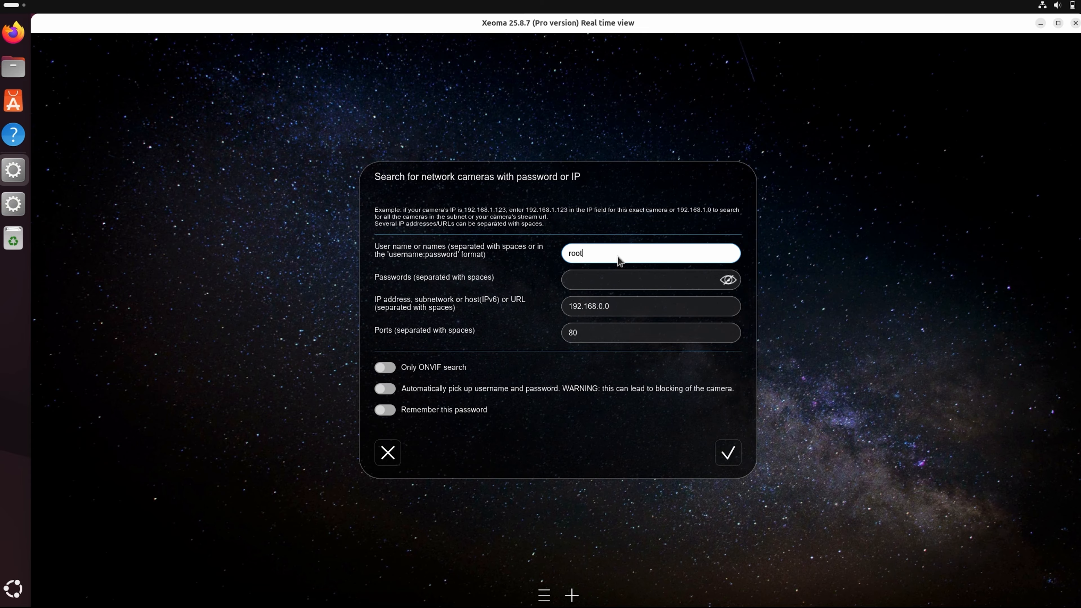
{"action": "left_click", "coordinate": [616, 279]}
{"action": "type", "text": "adm"}
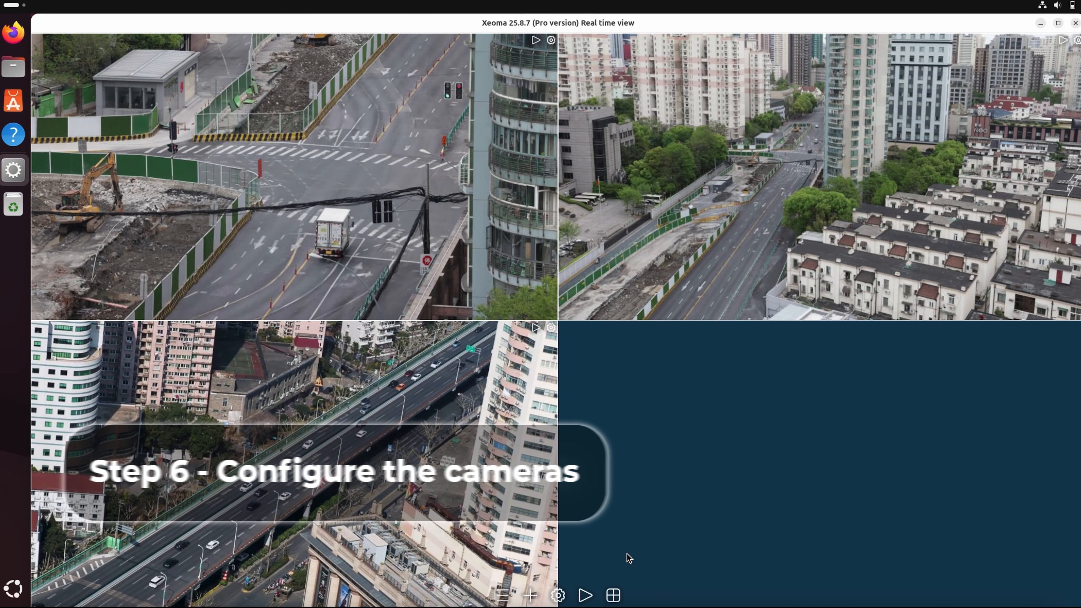
{"action": "left_click", "coordinate": [457, 245]}
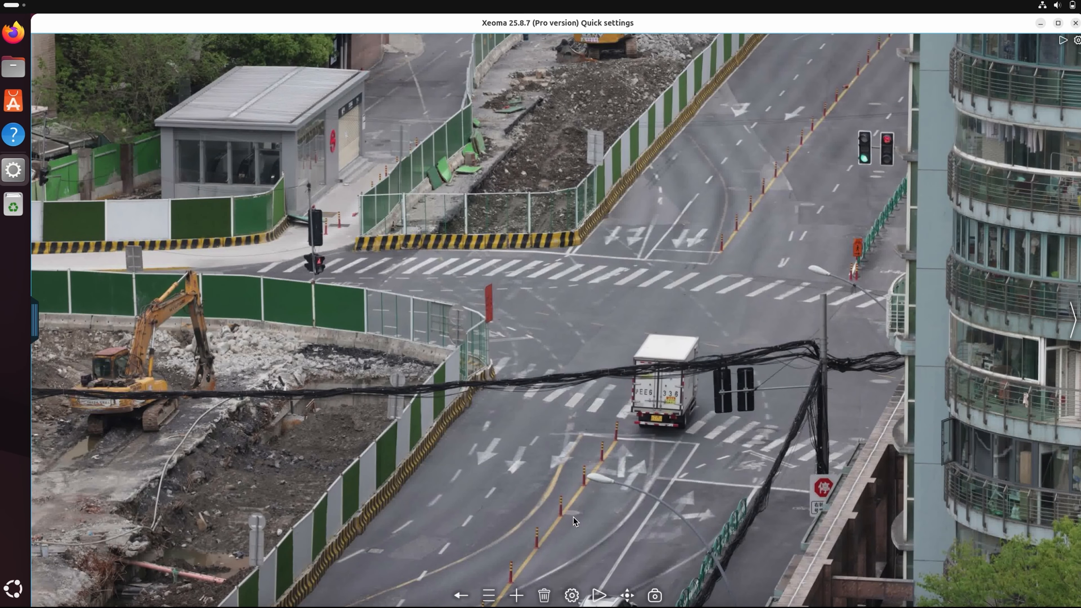
{"action": "left_click", "coordinate": [571, 596]}
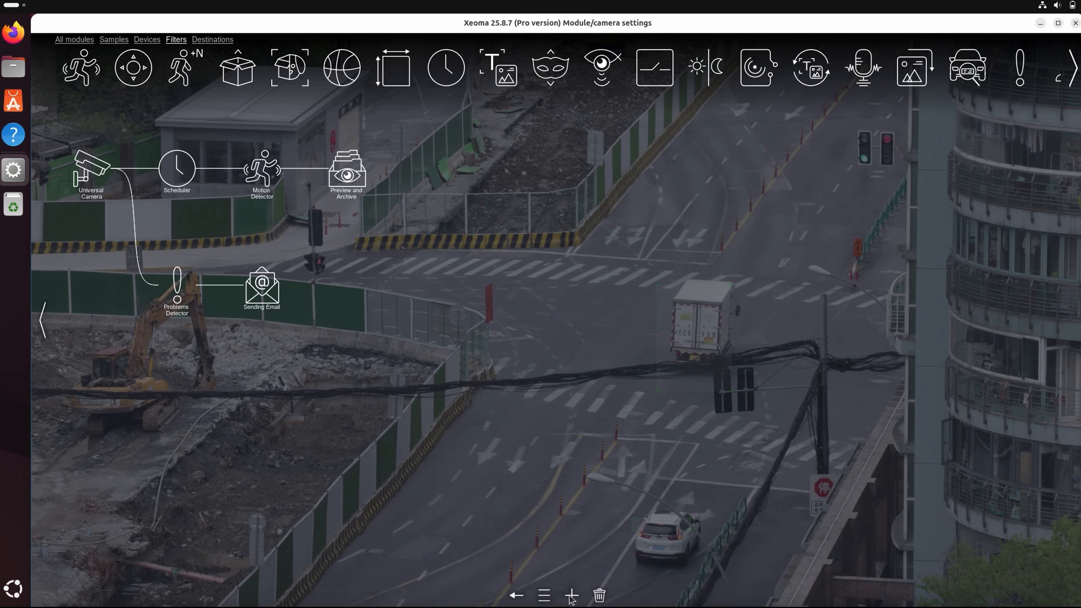
{"action": "left_click", "coordinate": [268, 174]}
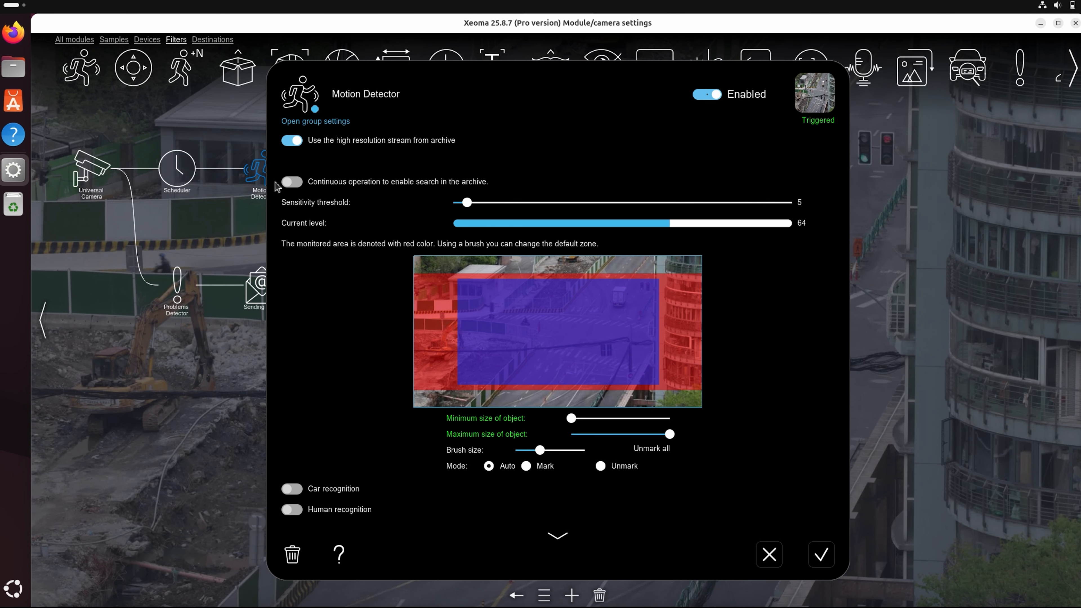
{"action": "left_click", "coordinate": [553, 533]}
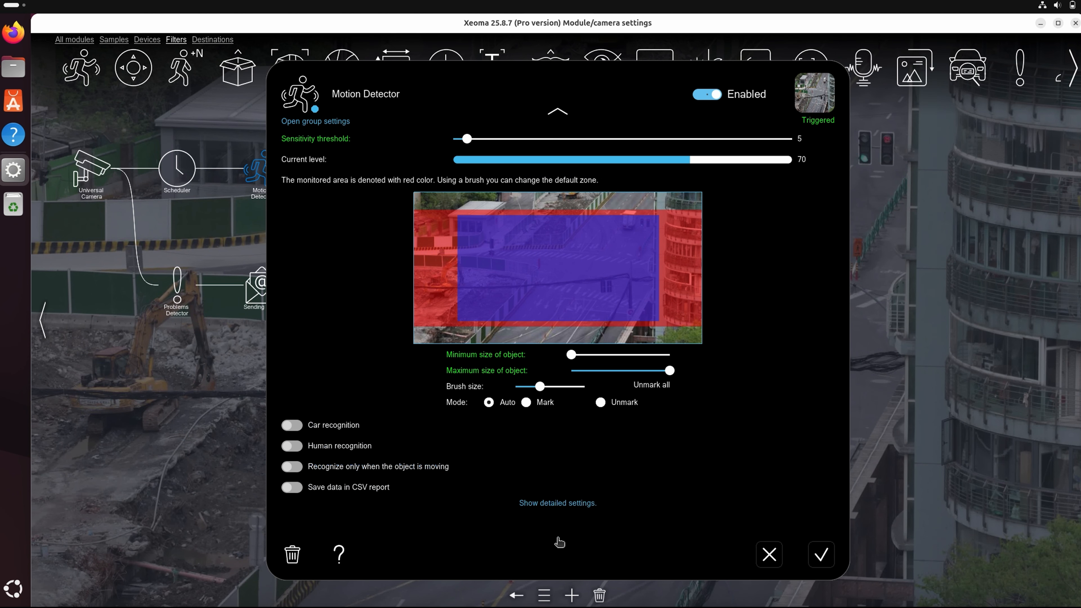
{"action": "left_click", "coordinate": [558, 503]}
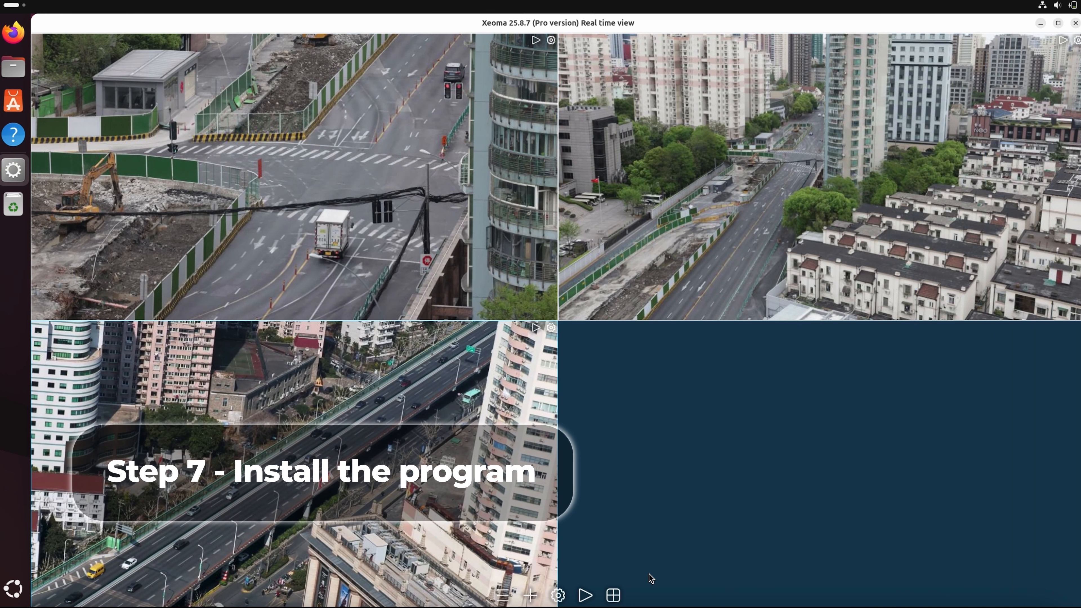
- Bring up the Install options from the main menu, which report Xeoma is not installed yet
{"action": "left_click", "coordinate": [510, 592]}
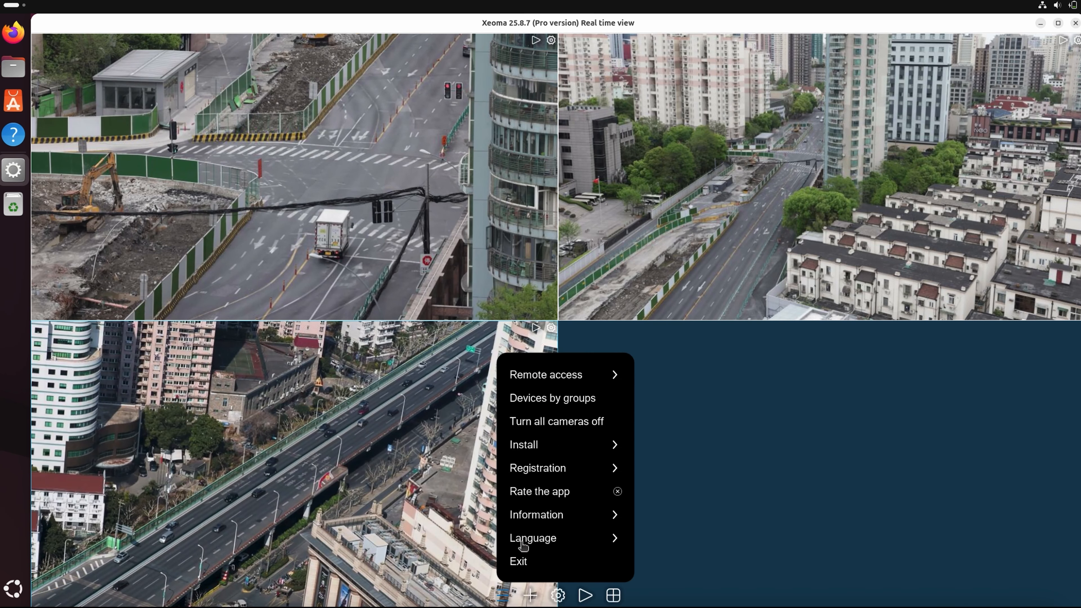
{"action": "left_click", "coordinate": [545, 445]}
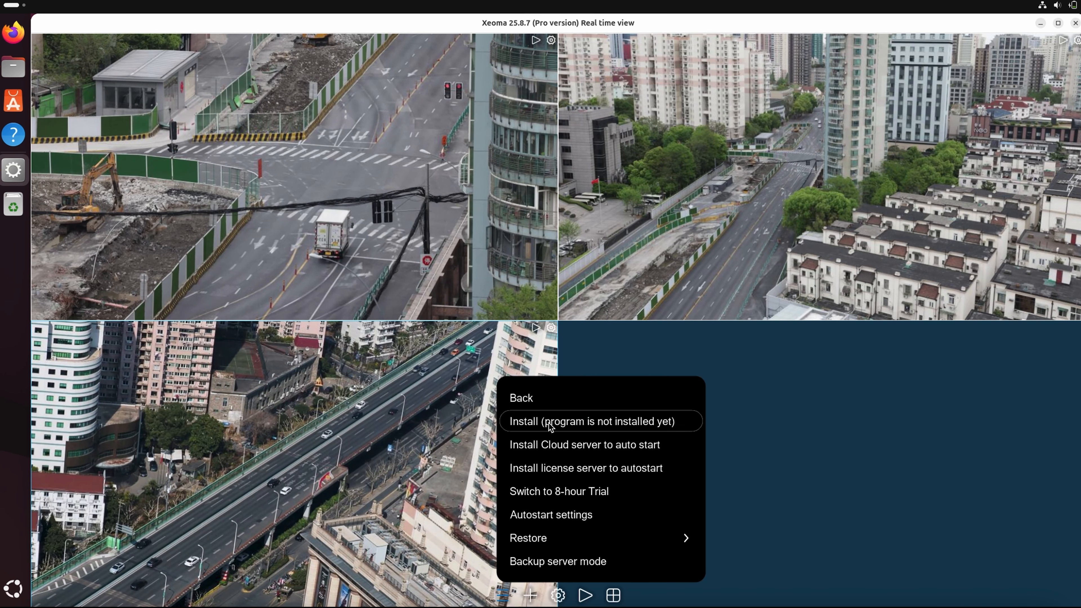
{"action": "left_click", "coordinate": [549, 423]}
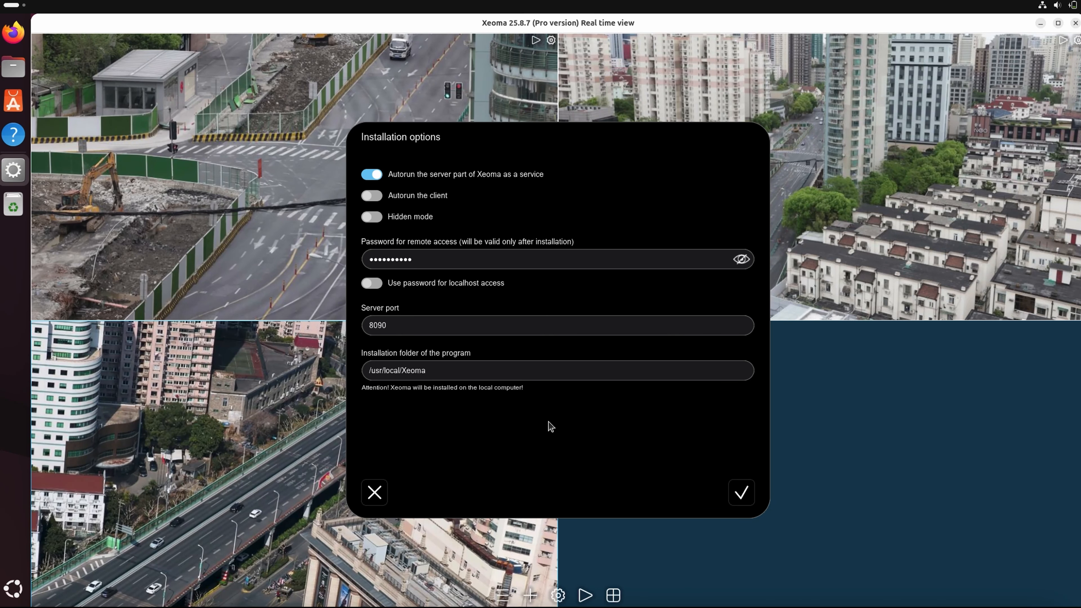
- Start the installation, authenticate with the administrator password, and connect to the local Xeoma server
{"action": "left_click", "coordinate": [739, 501]}
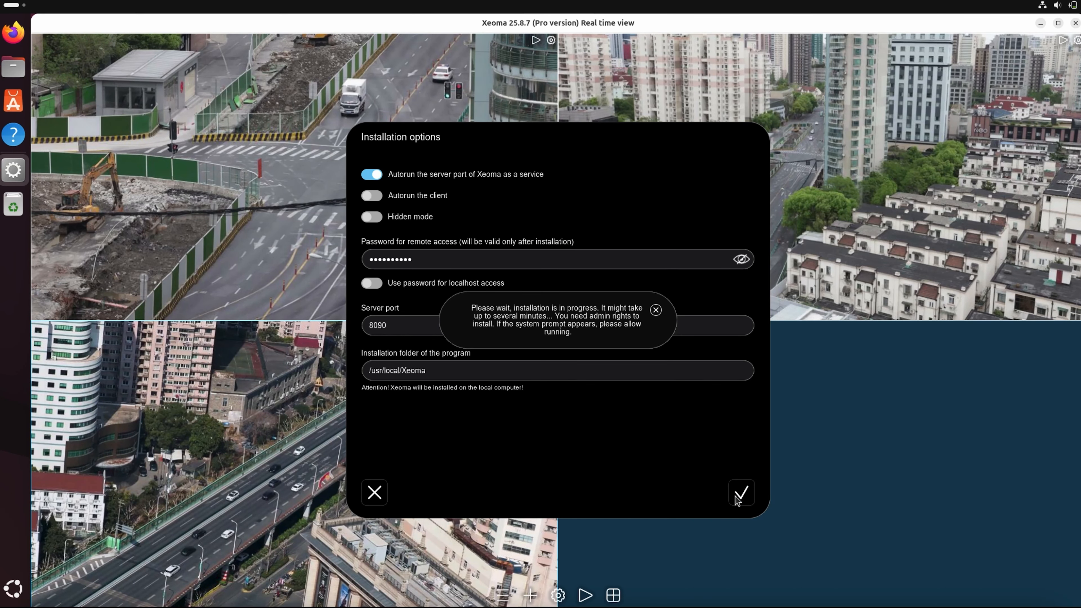
{"action": "type", "text": "••"}
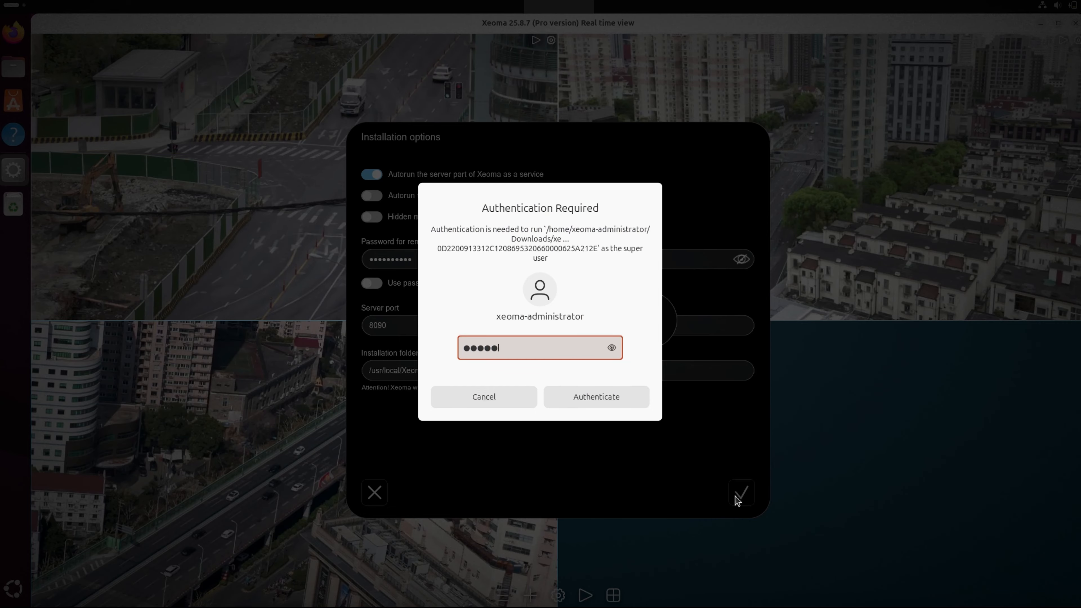
{"action": "left_click", "coordinate": [632, 397]}
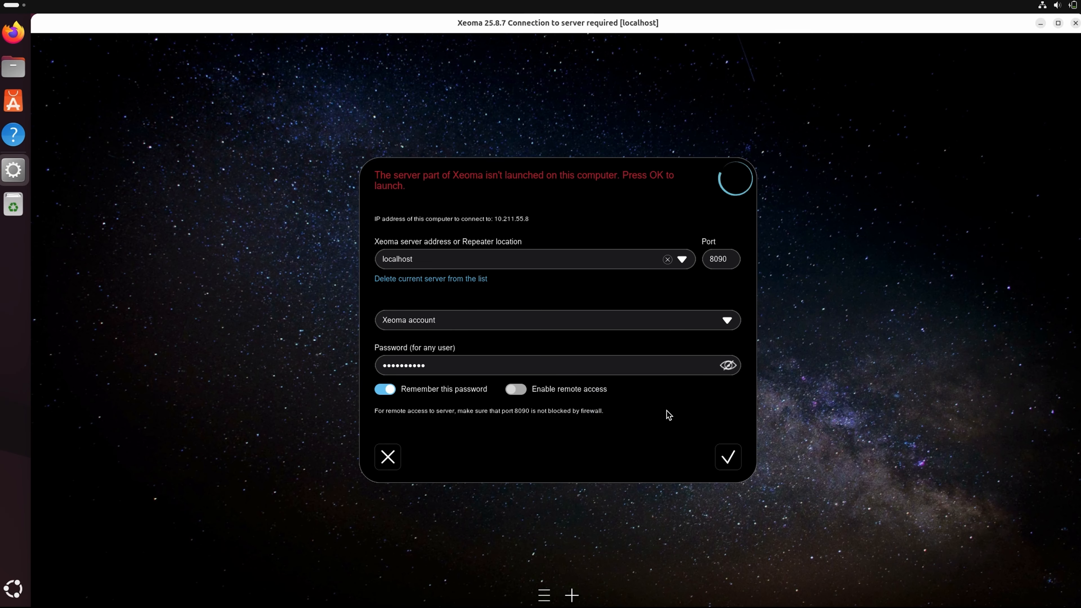
{"action": "left_click", "coordinate": [717, 448]}
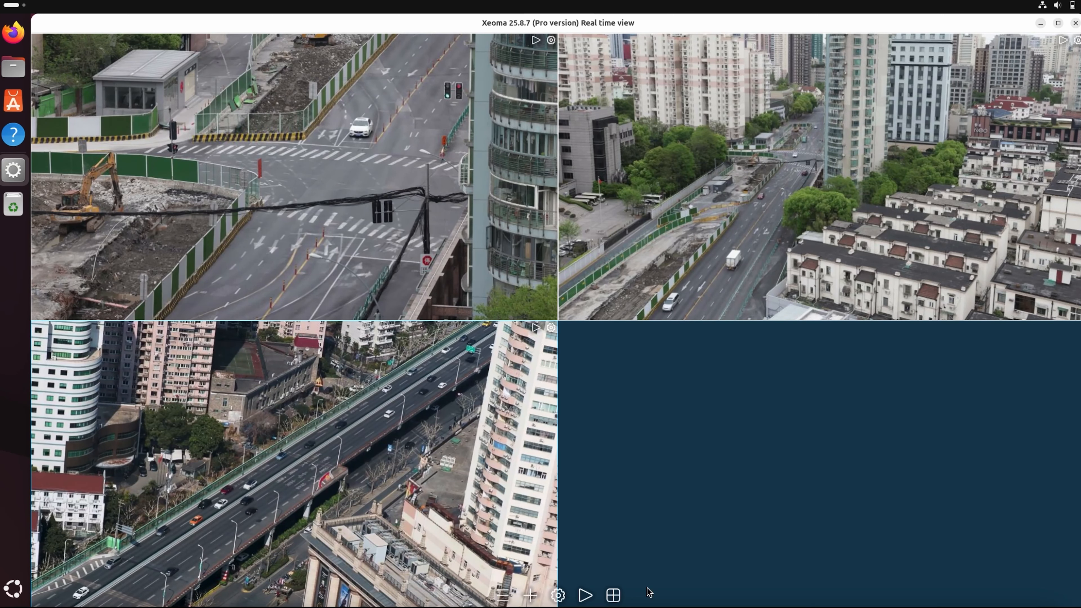
- Add a new remote-access user named 'Operator' with a password
{"action": "left_click", "coordinate": [502, 595]}
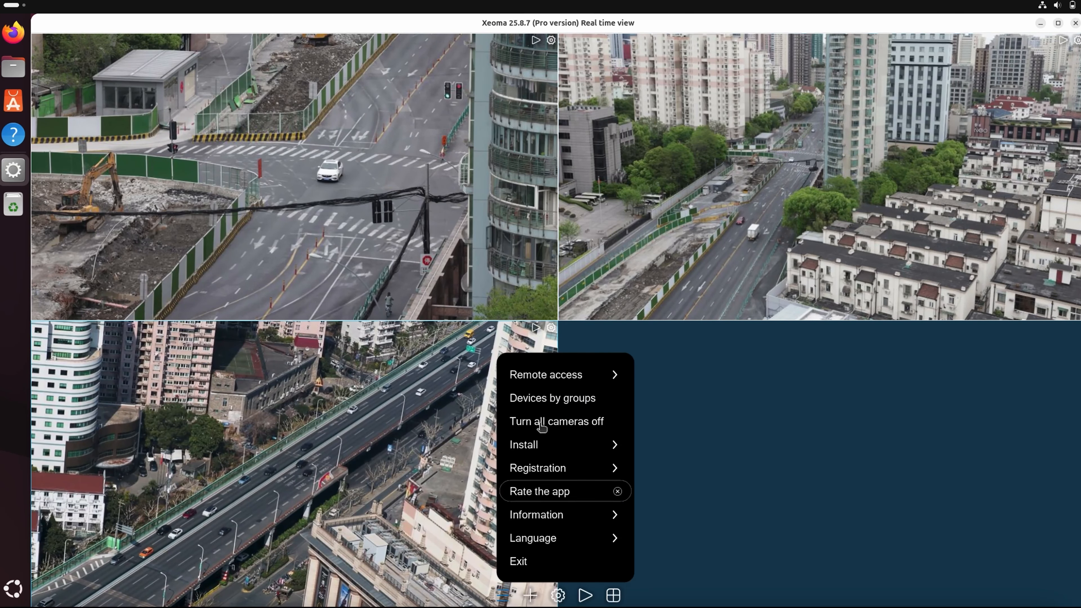
{"action": "left_click", "coordinate": [557, 375]}
{"action": "left_click", "coordinate": [542, 513]}
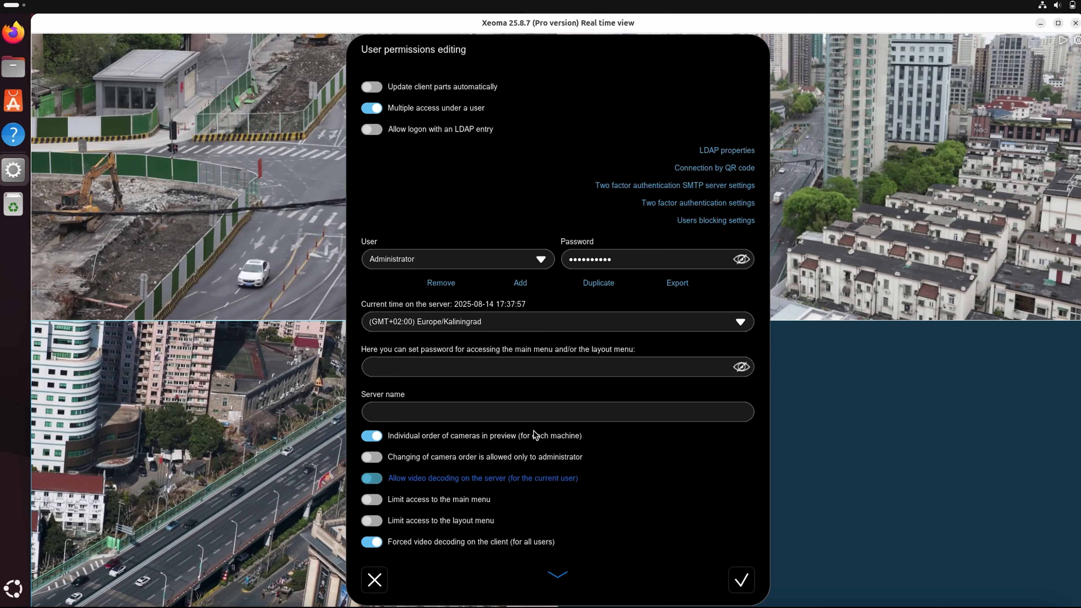
{"action": "left_click", "coordinate": [519, 284]}
{"action": "left_click", "coordinate": [517, 294]}
{"action": "type", "text": "Operator"}
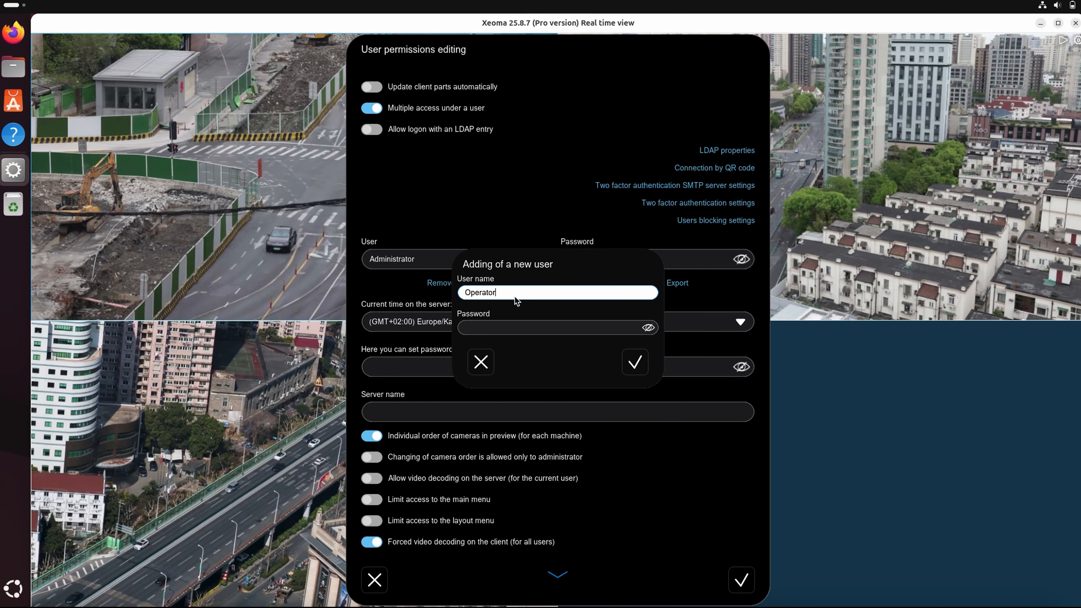
{"action": "left_click", "coordinate": [501, 327]}
{"action": "type", "text": "123456"}
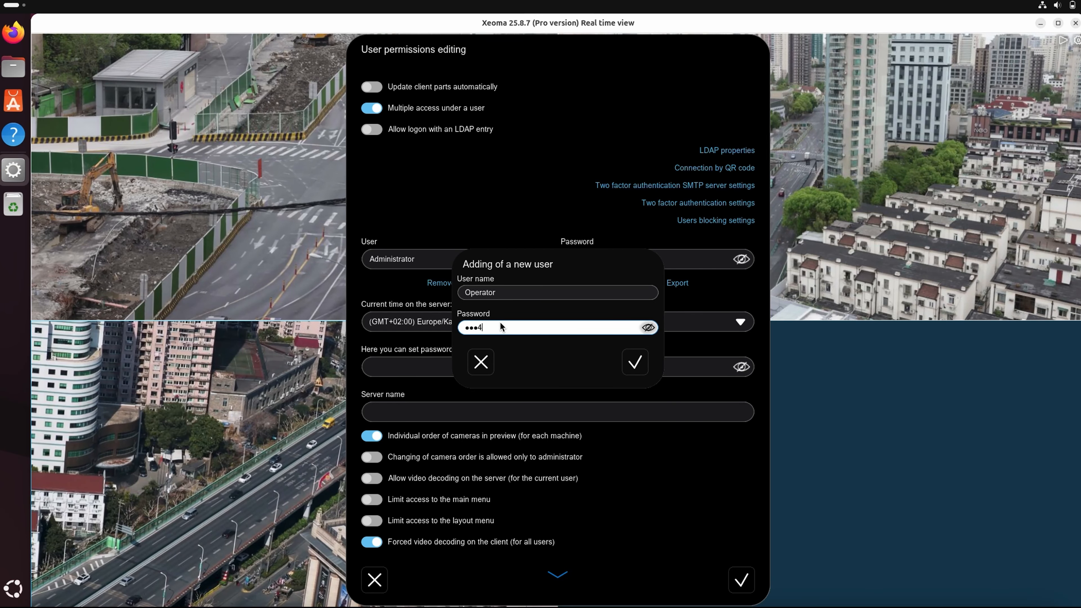
{"action": "left_click", "coordinate": [635, 363]}
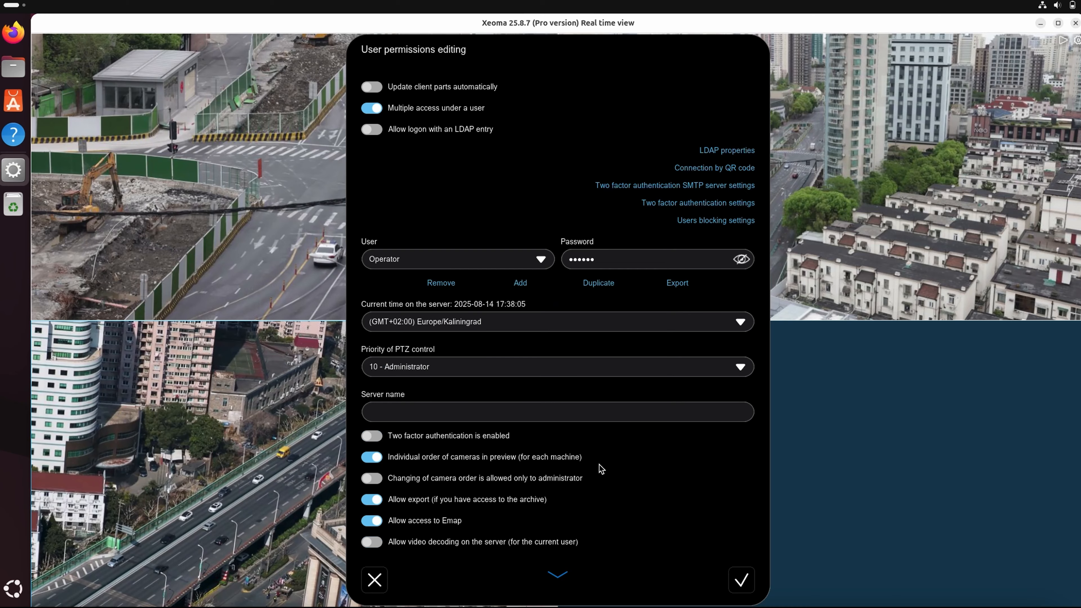
- Disable Operator's playback for cameras 0 and 1 and PTZ for cameras 0, 1 and 2, then save
{"action": "left_click", "coordinate": [557, 574]}
{"action": "left_click", "coordinate": [560, 574]}
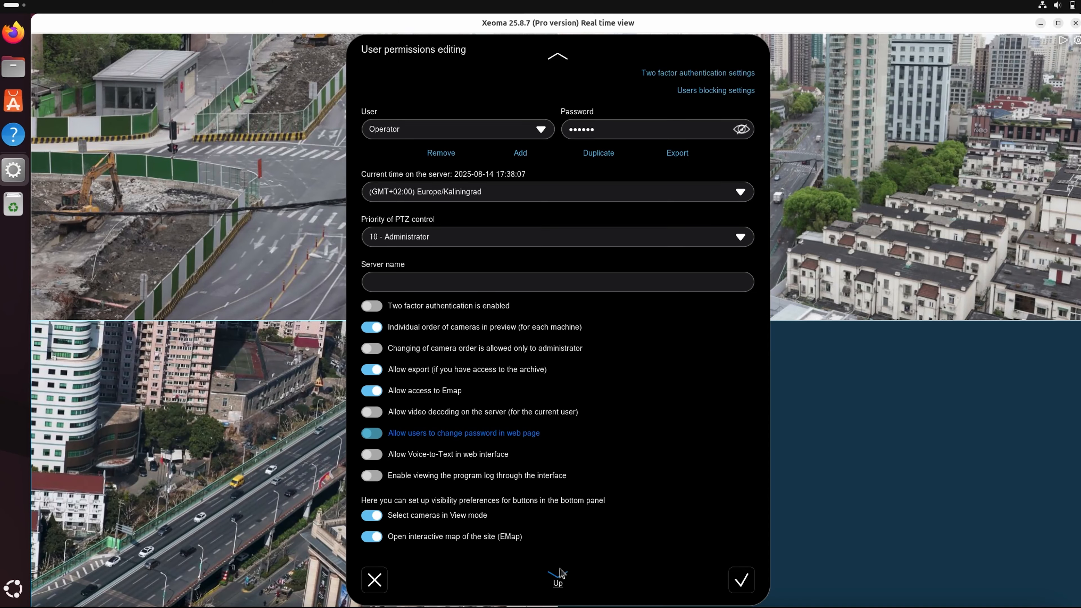
{"action": "left_click", "coordinate": [560, 574]}
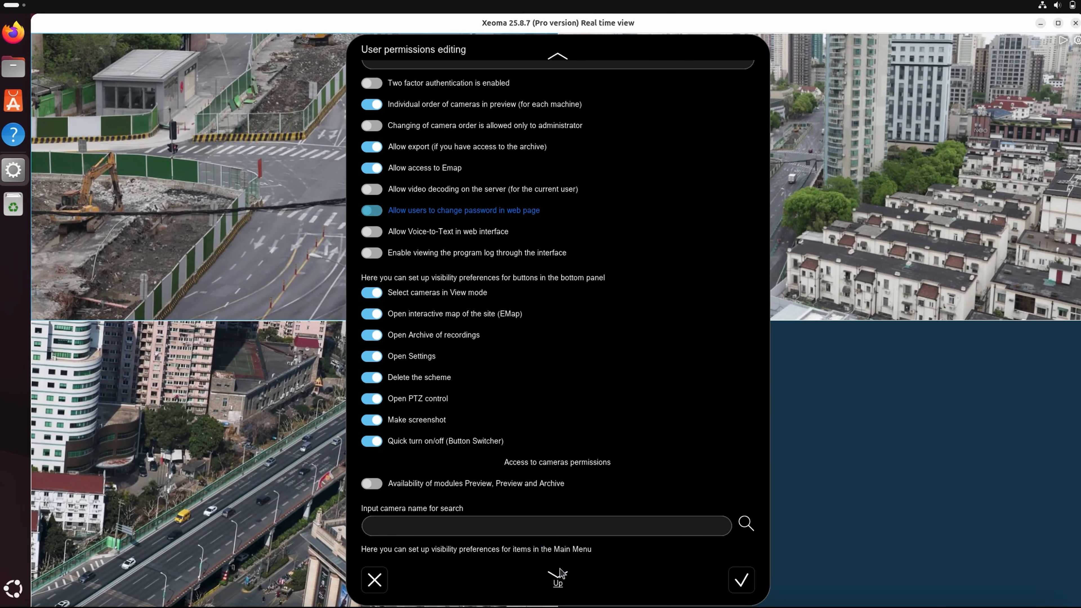
{"action": "left_click", "coordinate": [560, 574]}
{"action": "left_click", "coordinate": [561, 574]}
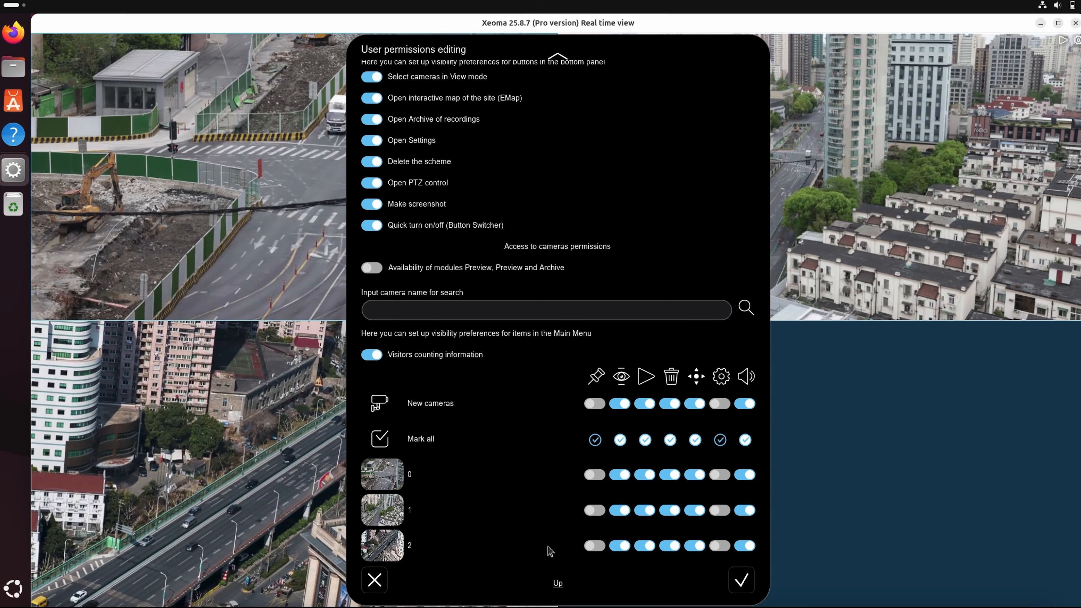
{"action": "left_click", "coordinate": [648, 481]}
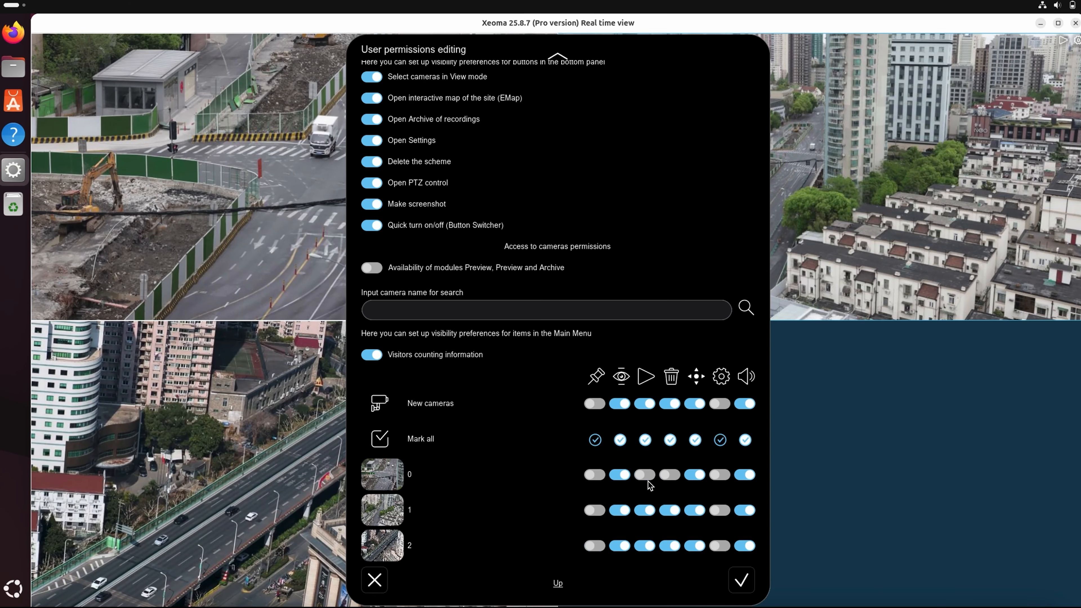
{"action": "left_click", "coordinate": [647, 509]}
{"action": "left_click", "coordinate": [694, 477]}
{"action": "left_click", "coordinate": [694, 510]}
{"action": "left_click", "coordinate": [694, 546]}
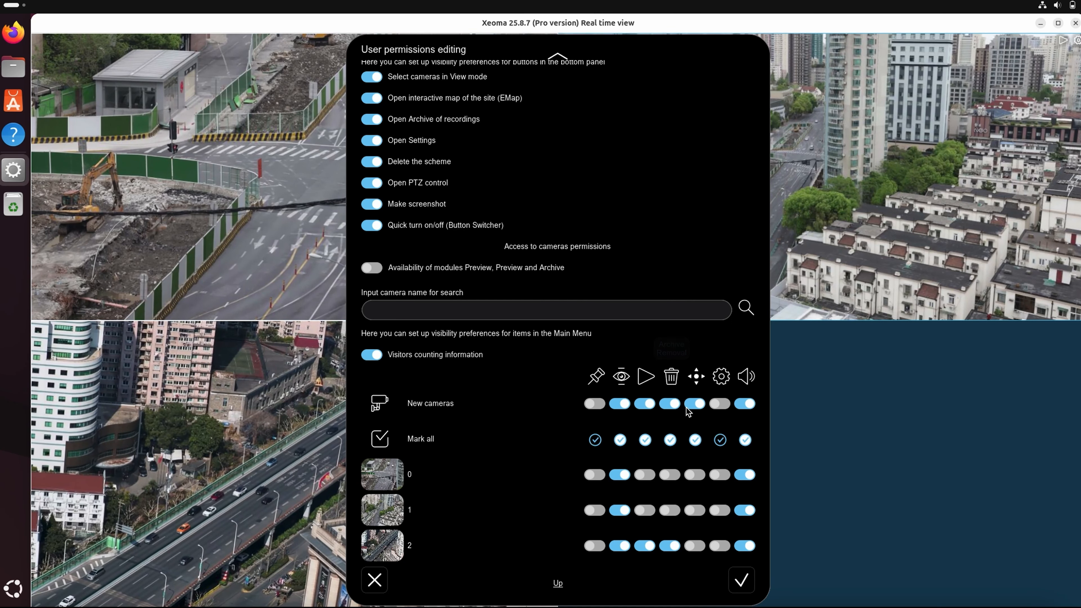
{"action": "left_click", "coordinate": [741, 580]}
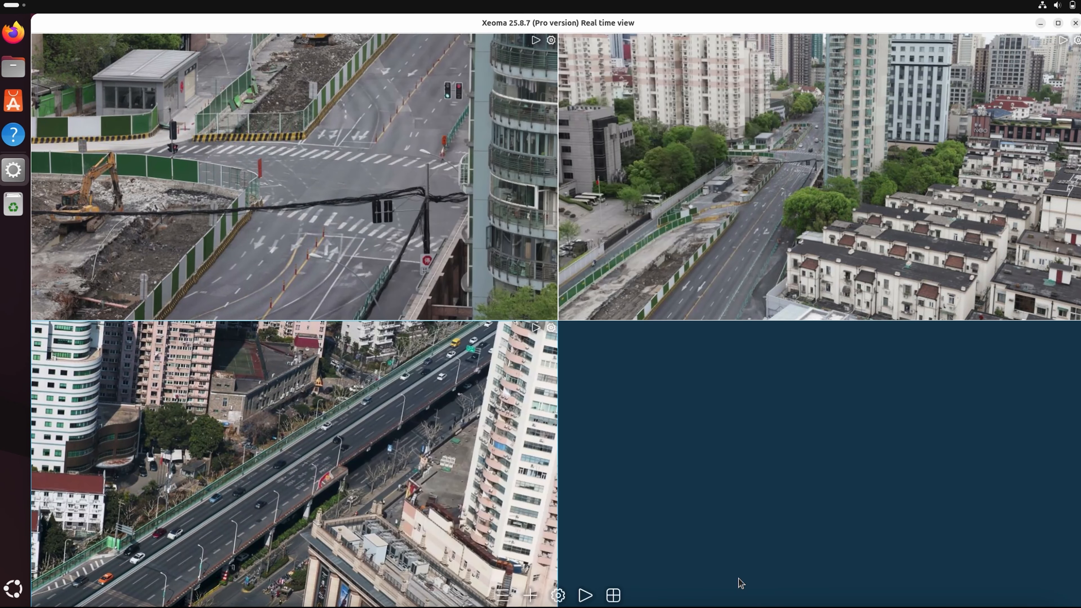